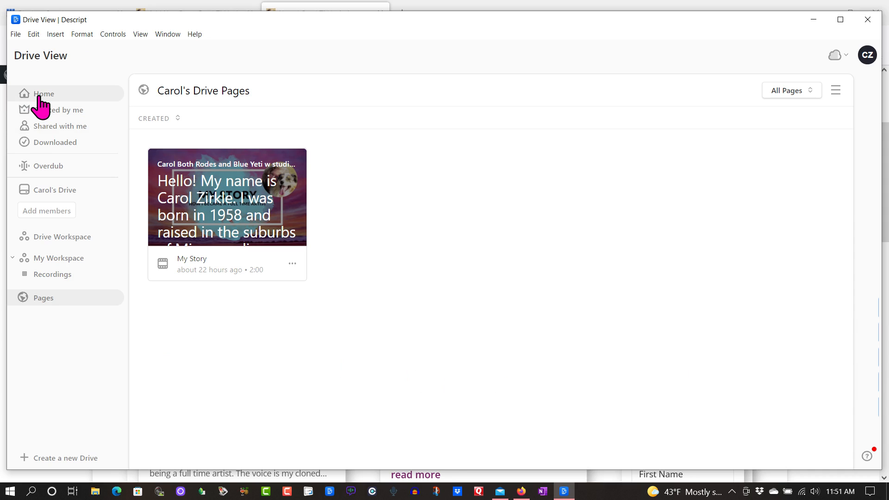
Look through the project list in Home and compare it with the published items in Pages
left_click(40, 95)
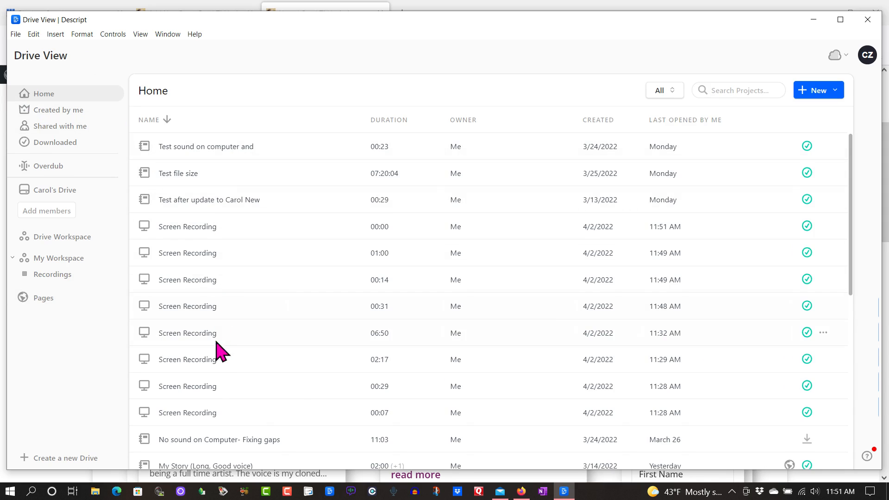
scroll(218, 345, "down", 4)
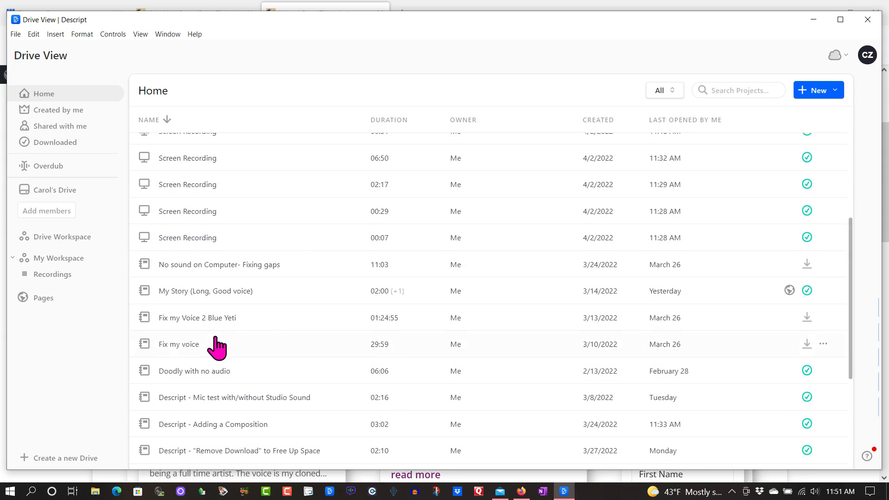
scroll(216, 338, "down", 1)
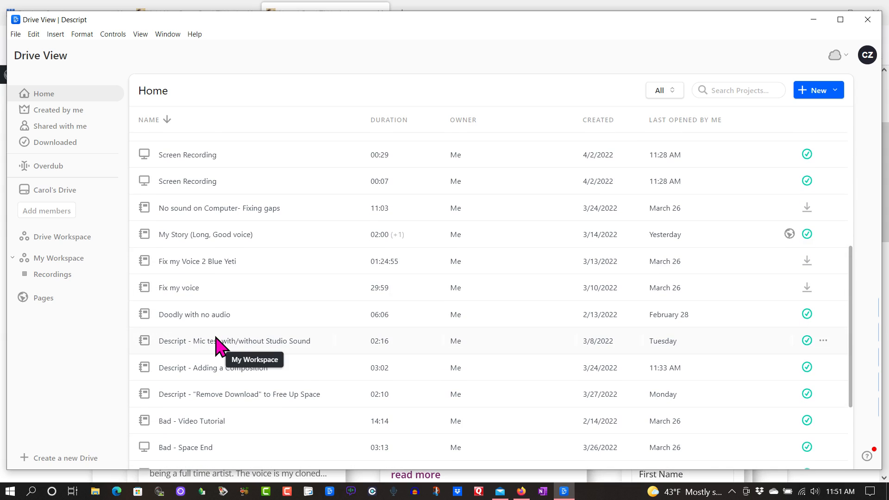
scroll(217, 344, "down", 3)
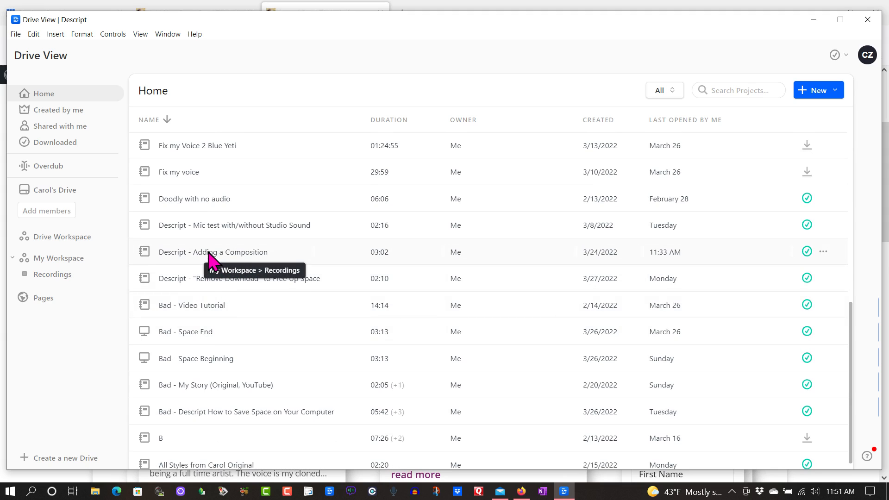
left_click(48, 301)
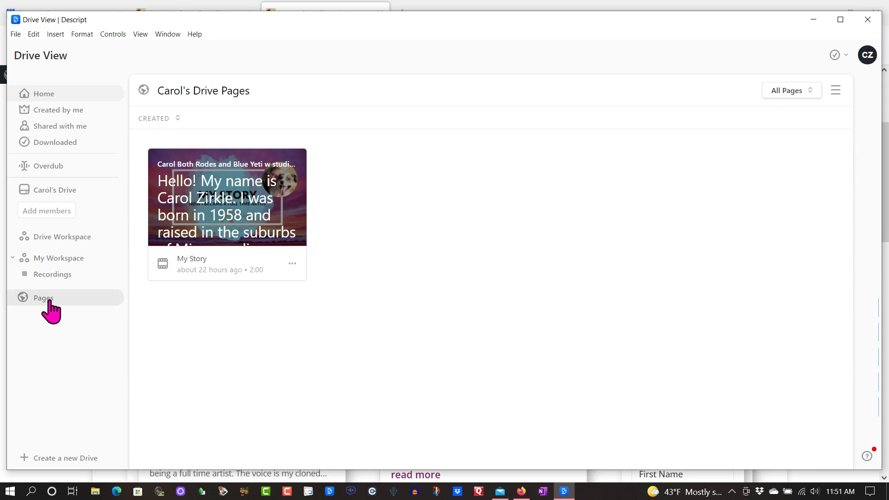
left_click(35, 96)
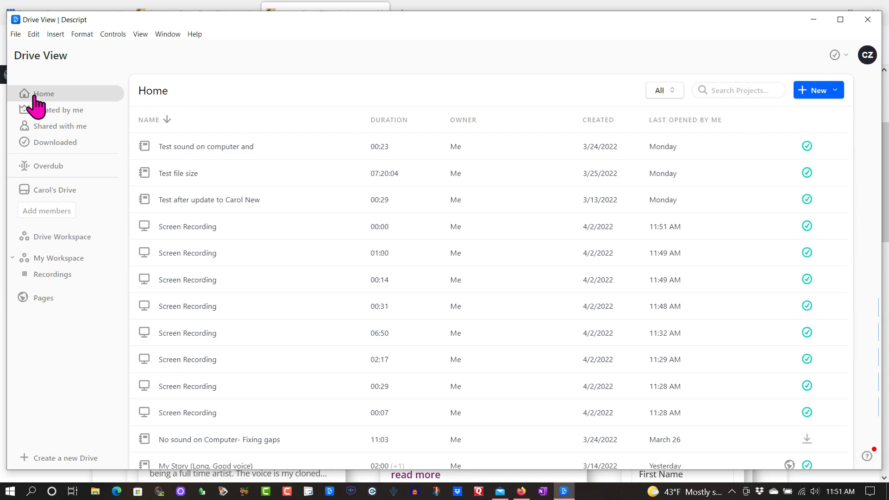
left_click(32, 300)
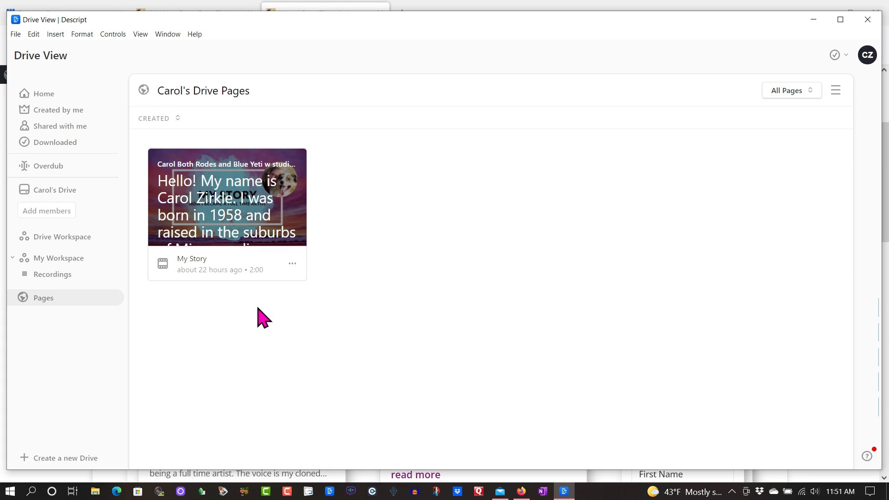
View the published My Story page and its transcript in the browser, and check the page's management options in Drive View
left_click(224, 209)
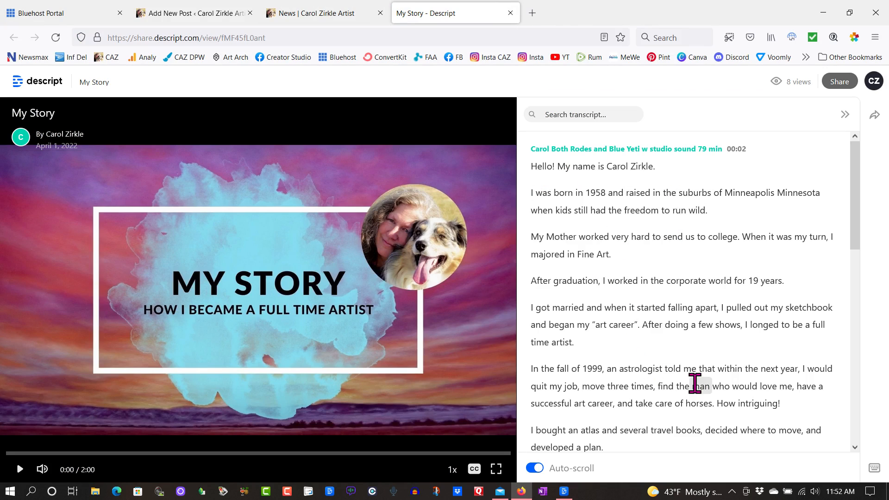
mouse_move(689, 380)
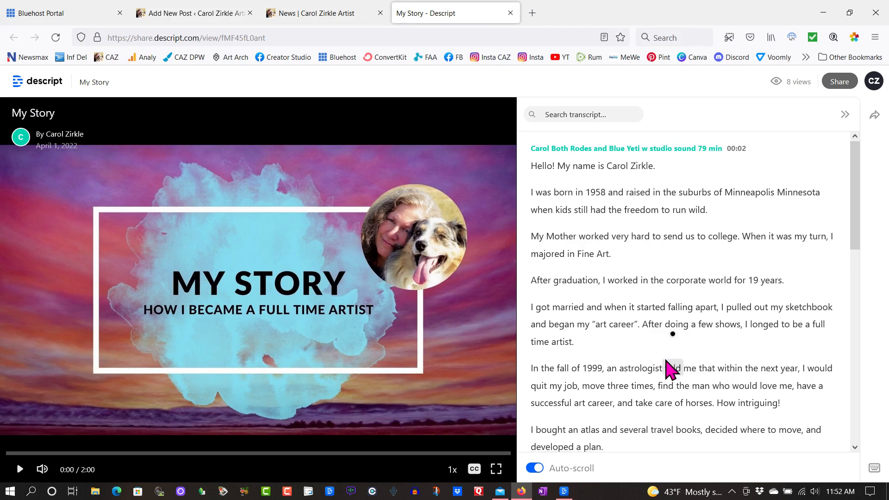
scroll(668, 367, "down", 10)
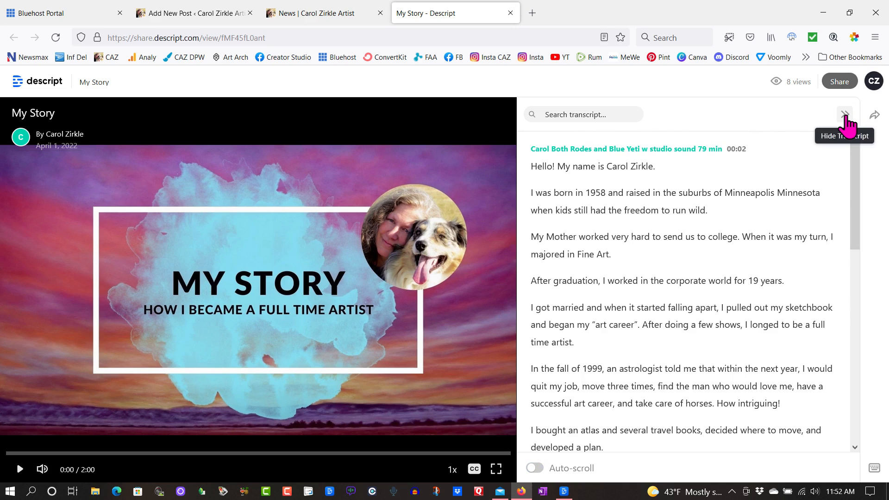
left_click(849, 114)
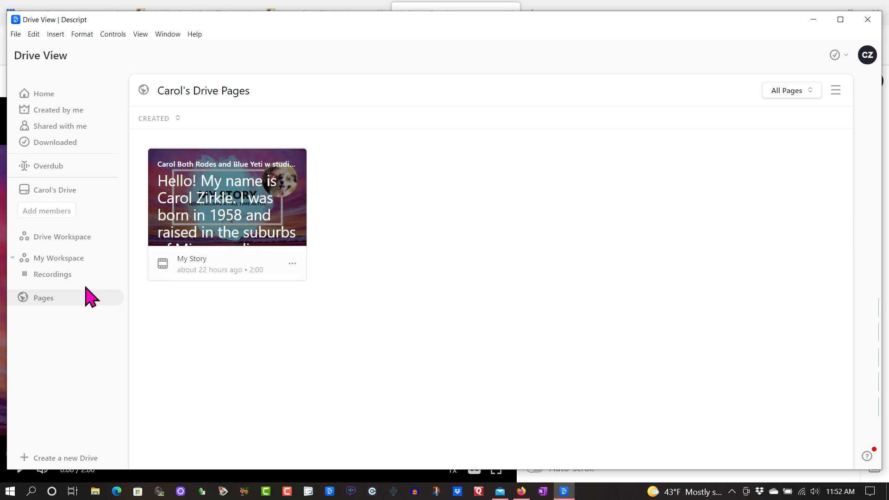
left_click(292, 264)
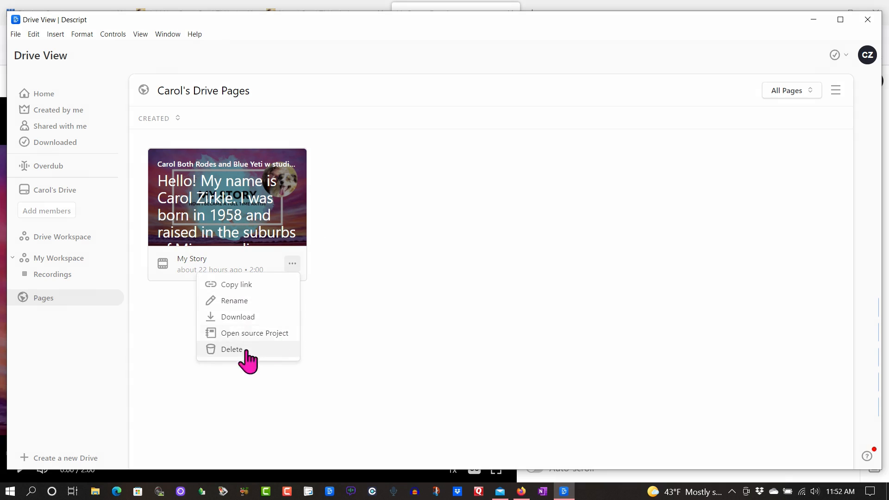
left_click(328, 285)
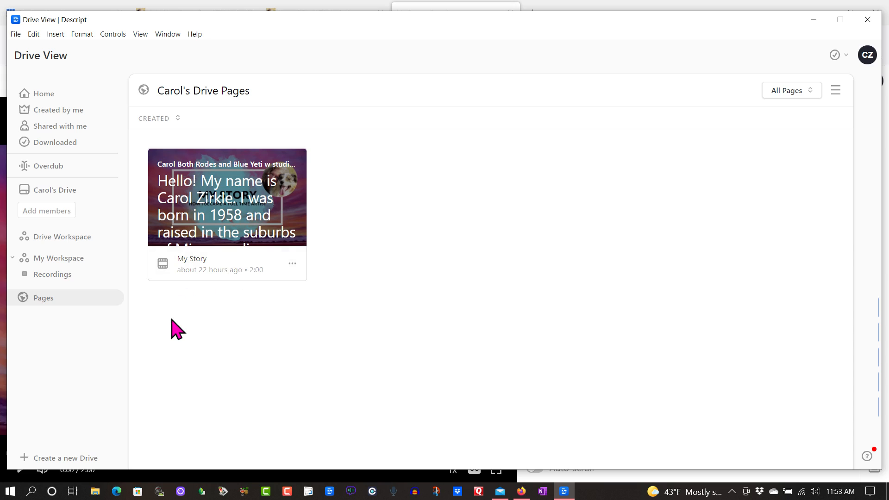
Open the project "Descript - Adding a Composition" from the Home list and look over its script
left_click(45, 95)
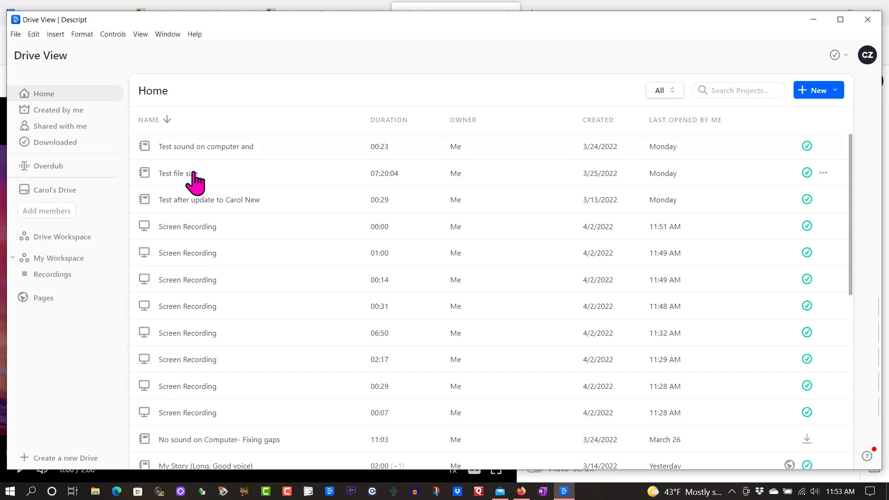
scroll(209, 287, "down", 1)
scroll(207, 282, "down", 6)
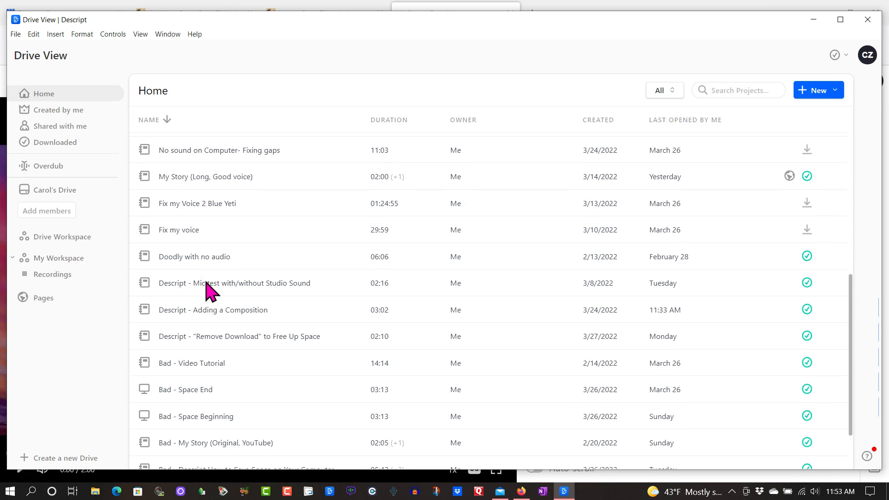
left_click(143, 313)
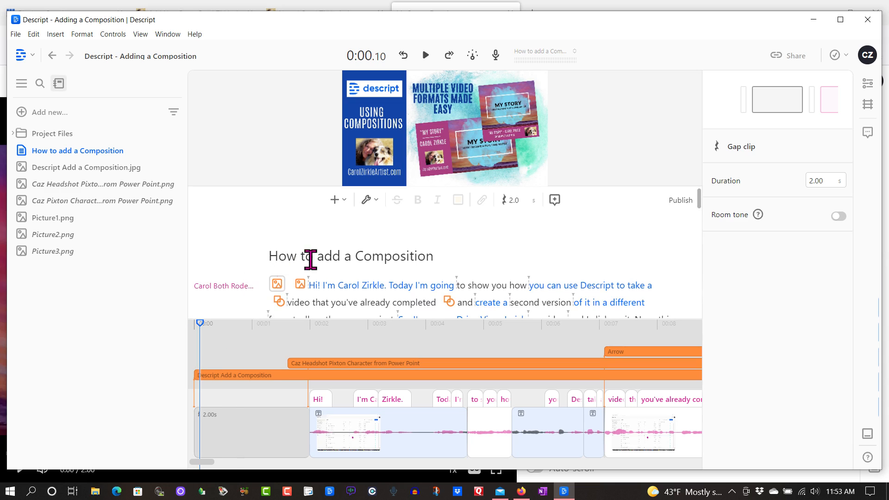
scroll(223, 240, "down", 1)
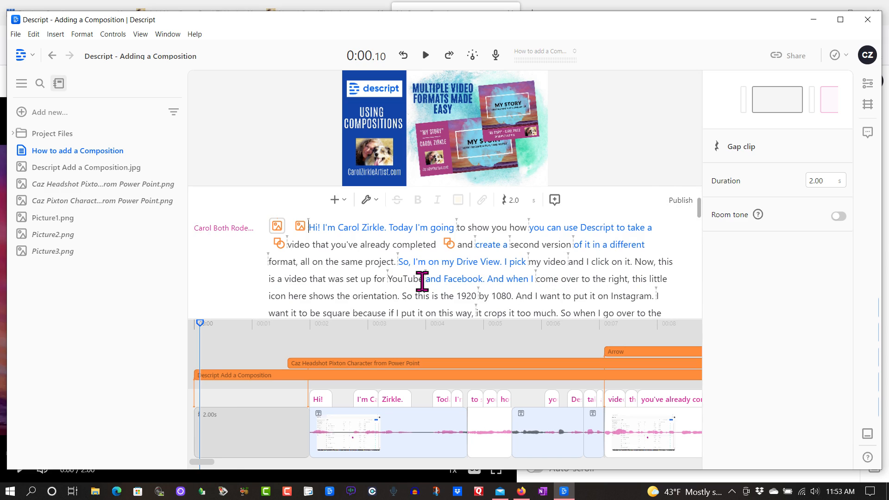
scroll(422, 280, "up", 2)
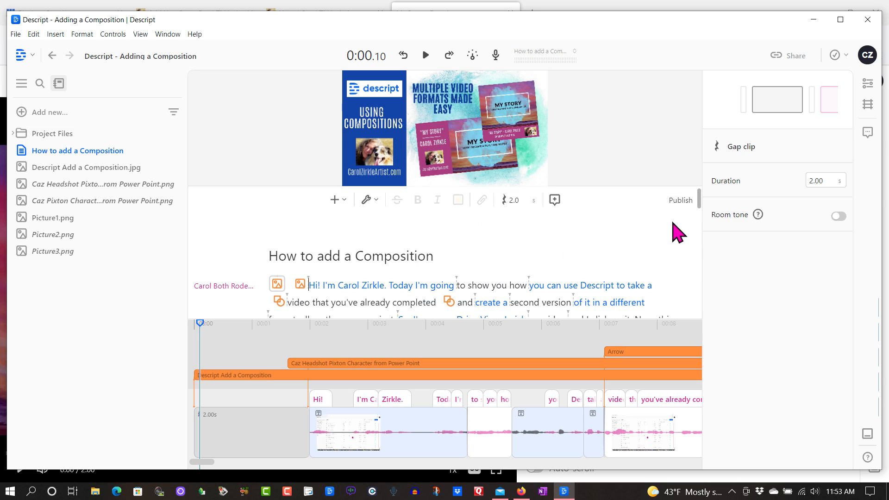
left_click(680, 204)
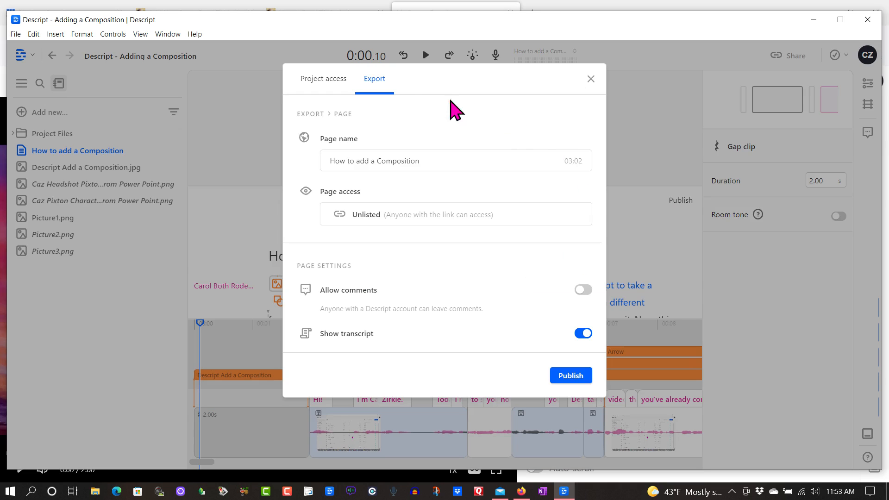
left_click(372, 79)
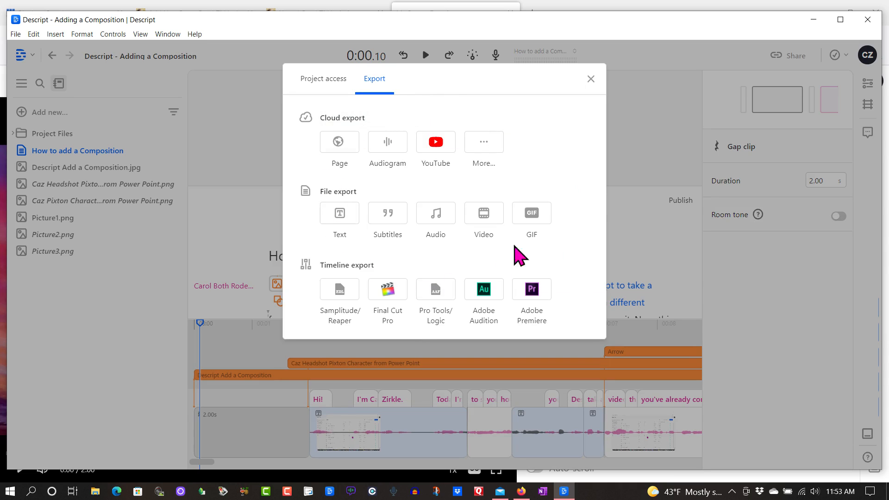
left_click(591, 79)
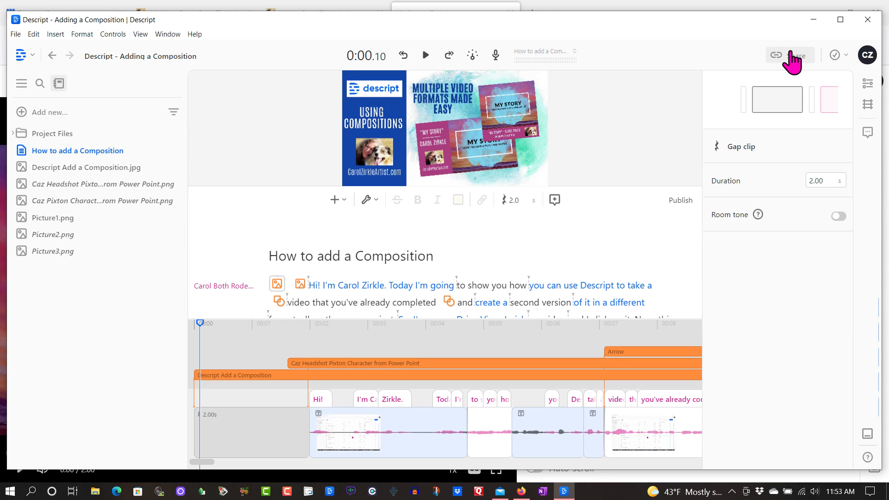
Set up a cloud export of "How to add a Composition" as a Page with Public access
left_click(792, 55)
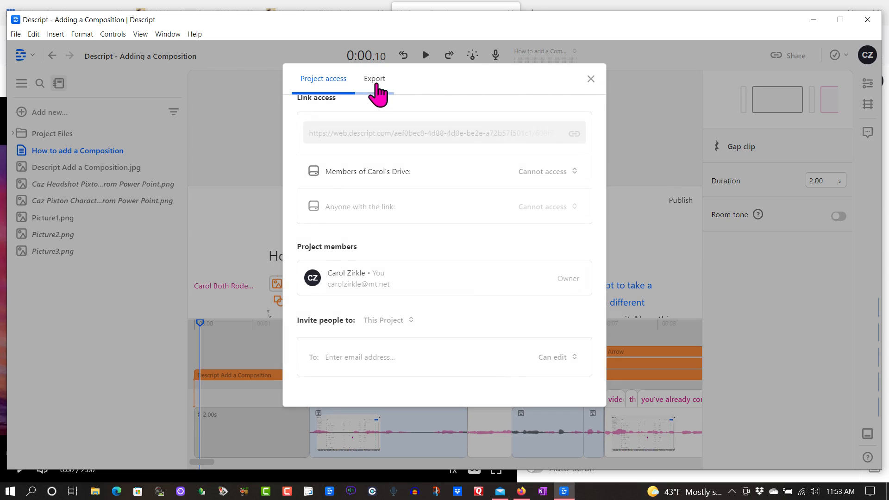
left_click(375, 87)
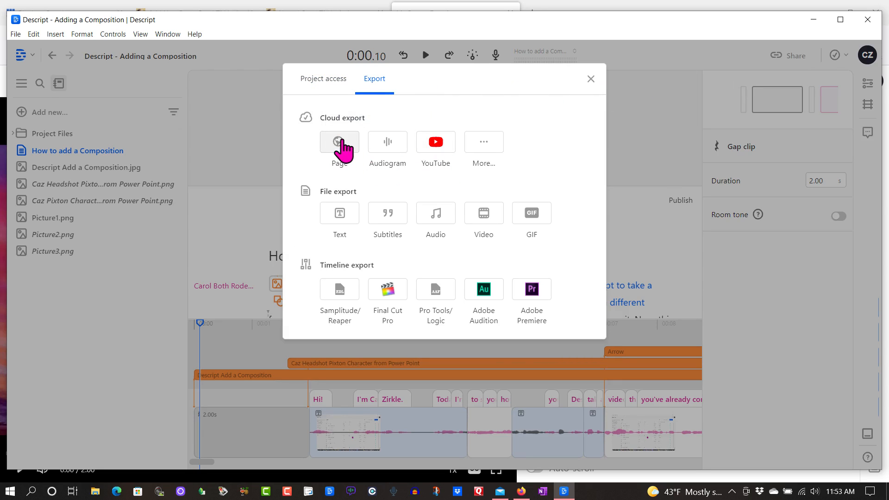
left_click(340, 144)
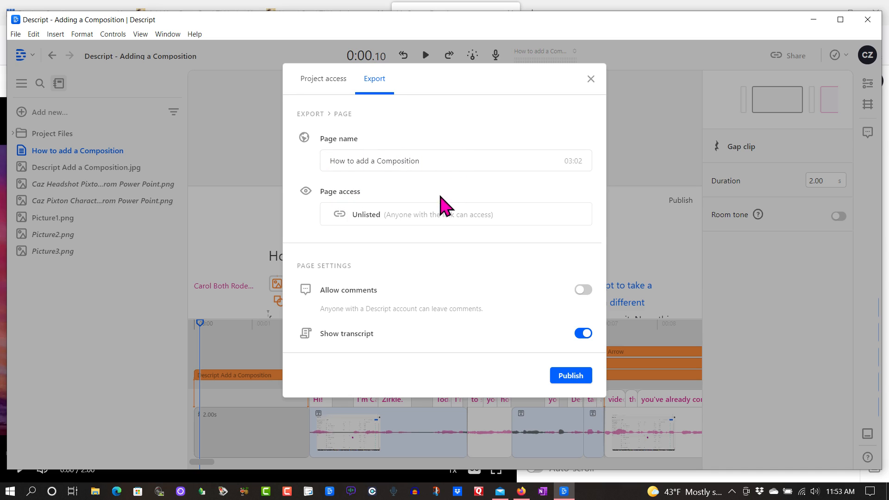
left_click(360, 217)
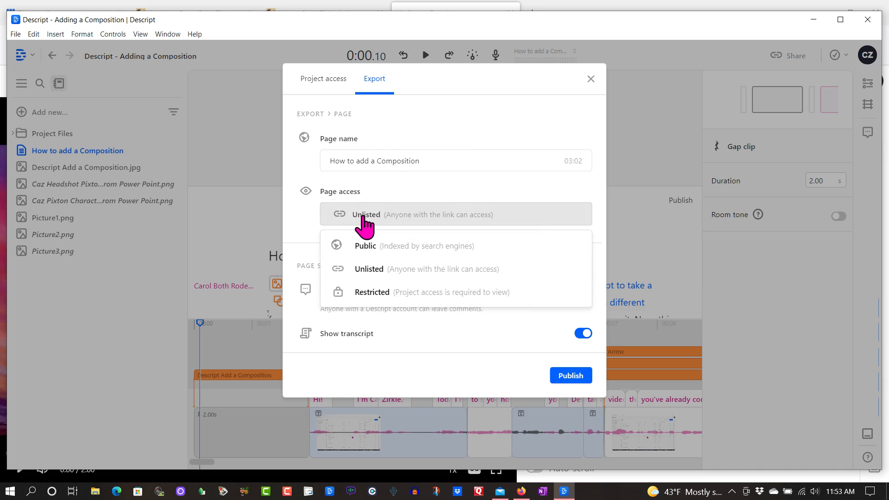
left_click(365, 253)
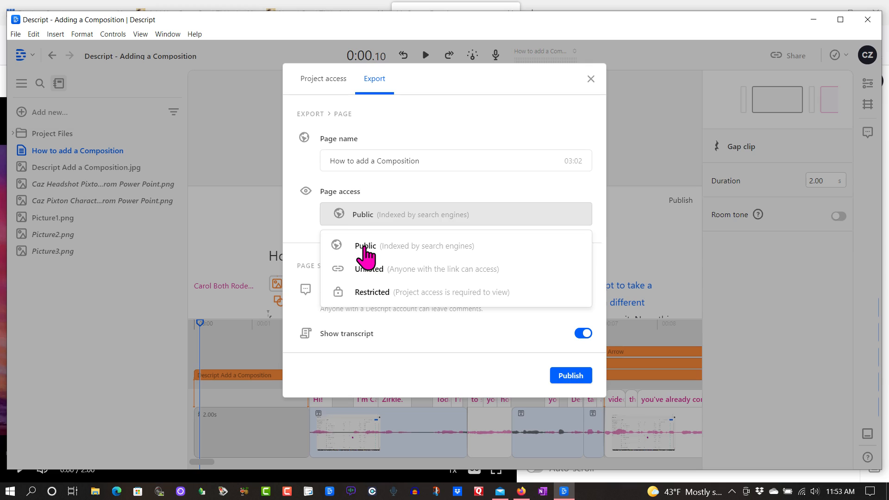
Publish the page with its transcript shown and copy the embed code
left_click(420, 332)
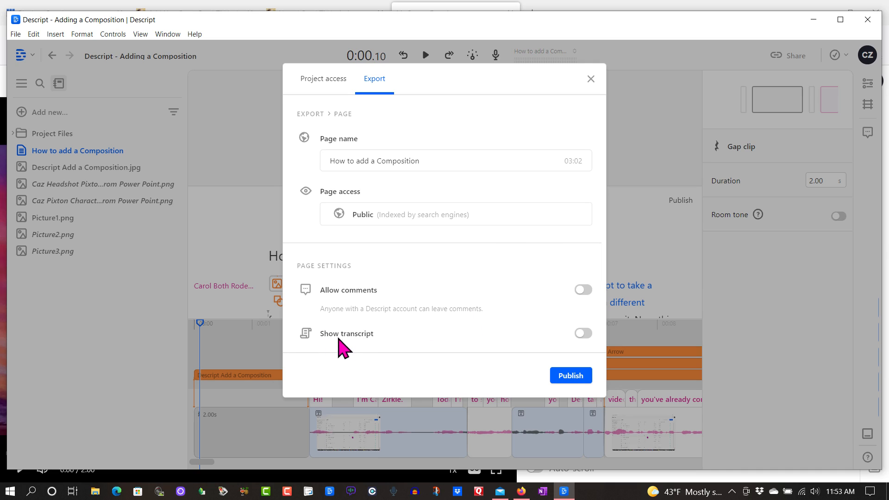
left_click(582, 333)
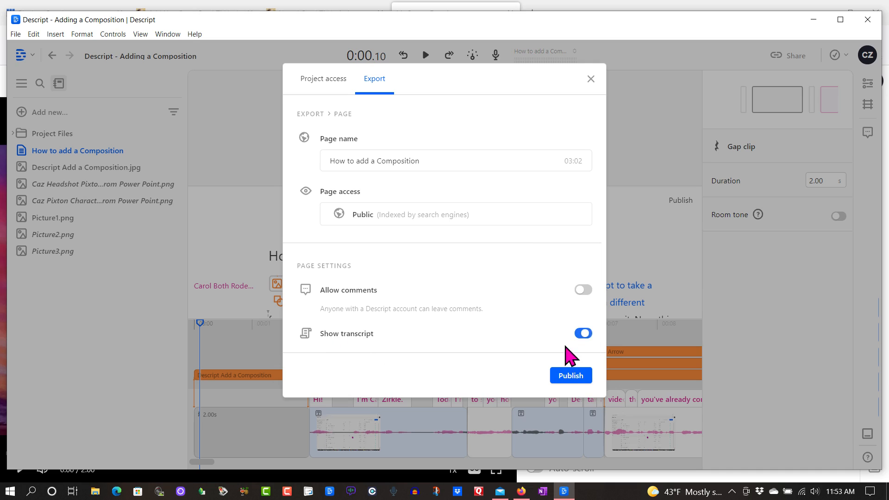
left_click(563, 384)
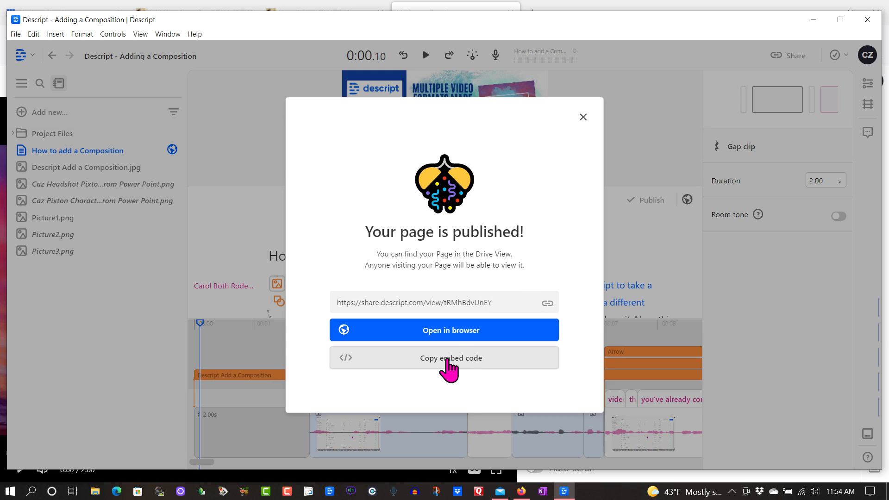
left_click(447, 365)
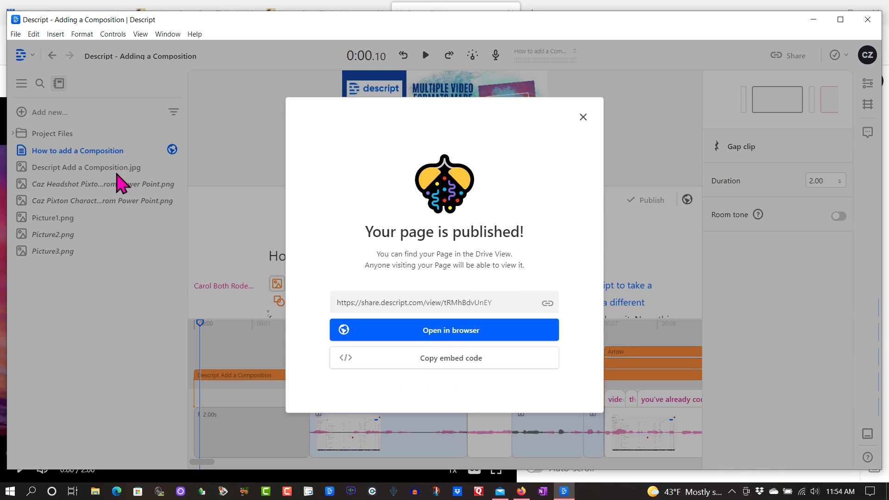
Switch to the new WordPress post in the browser, view the media library for its featured image, and return to the content editor
key("alt+Tab")
scroll(687, 342, "down", 2)
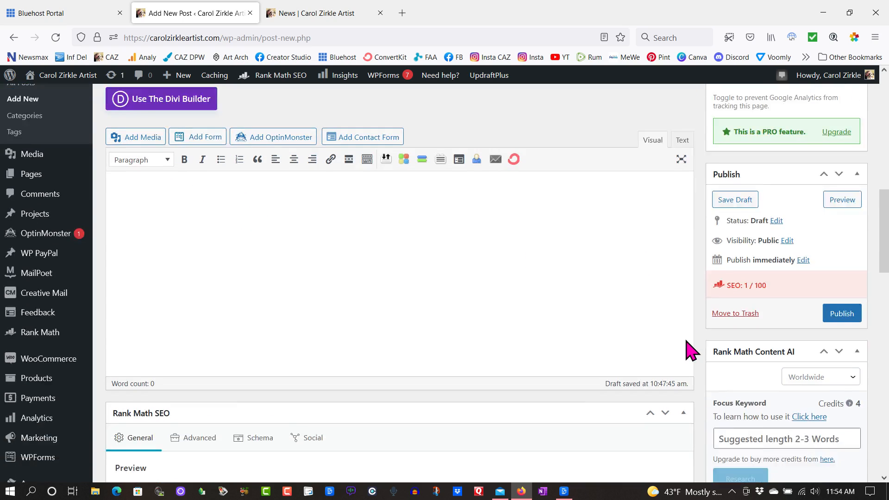
scroll(692, 350, "down", 10)
scroll(687, 352, "down", 7)
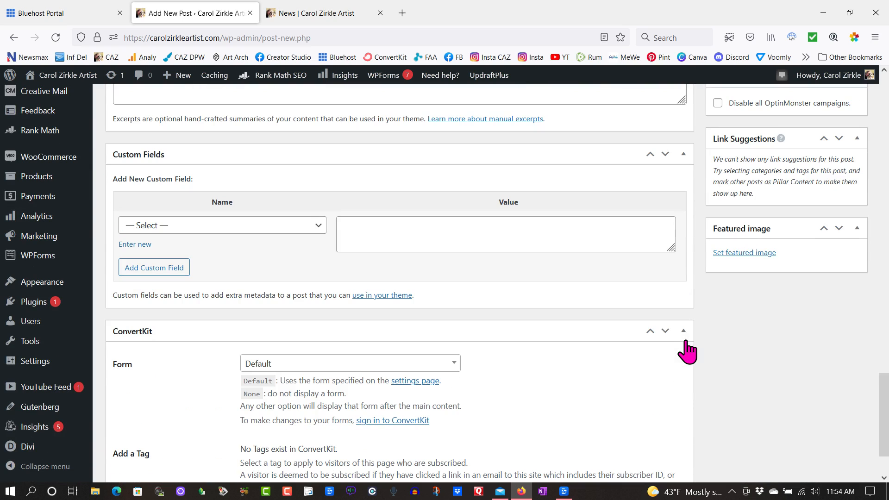
left_click(729, 252)
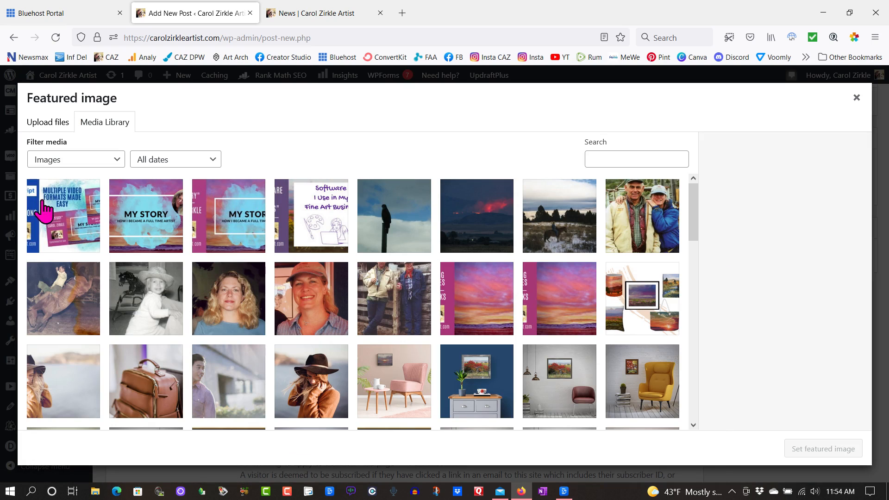
key("Escape")
scroll(684, 376, "up", 12)
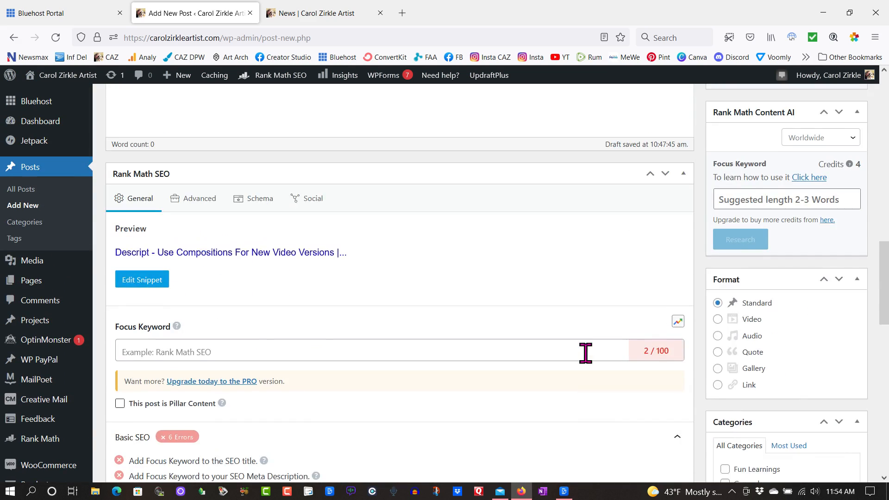
scroll(586, 353, "up", 8)
scroll(591, 363, "down", 1)
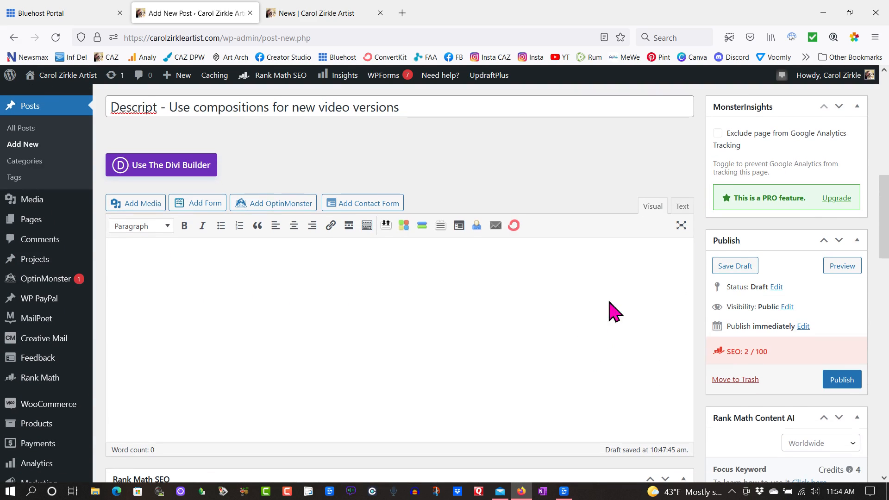
Paste the copied Descript iframe embed code into the post body as HTML text and publish the post
left_click(682, 206)
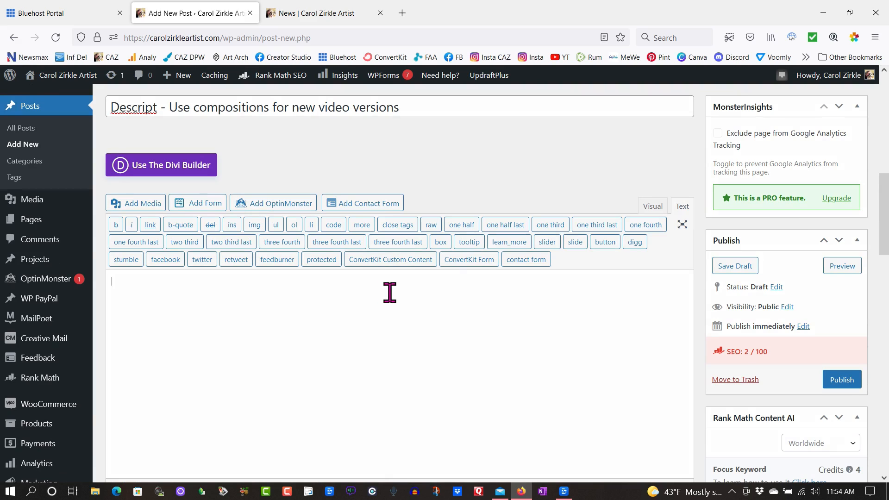
key("ctrl+v")
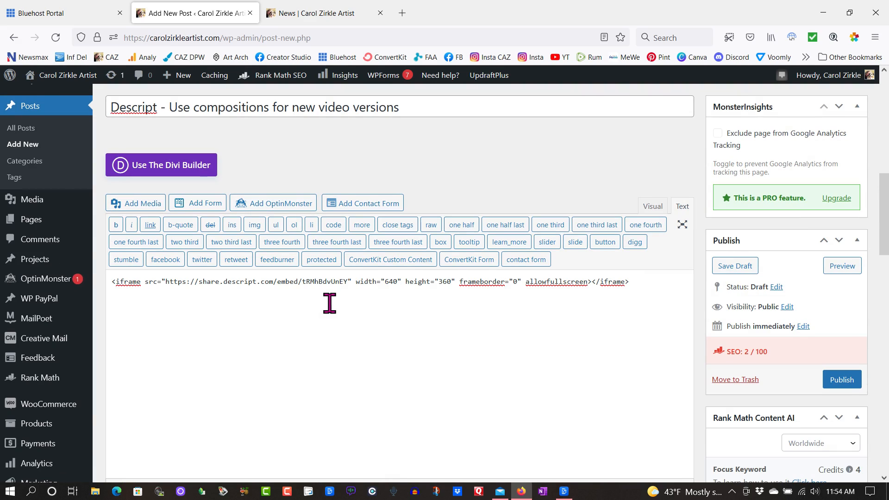
left_click(653, 206)
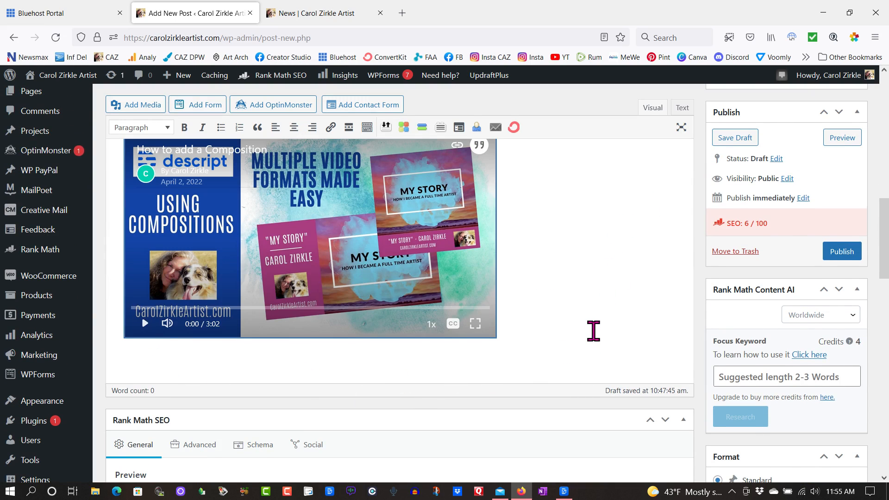
scroll(592, 331, "up", 3)
scroll(593, 331, "down", 1)
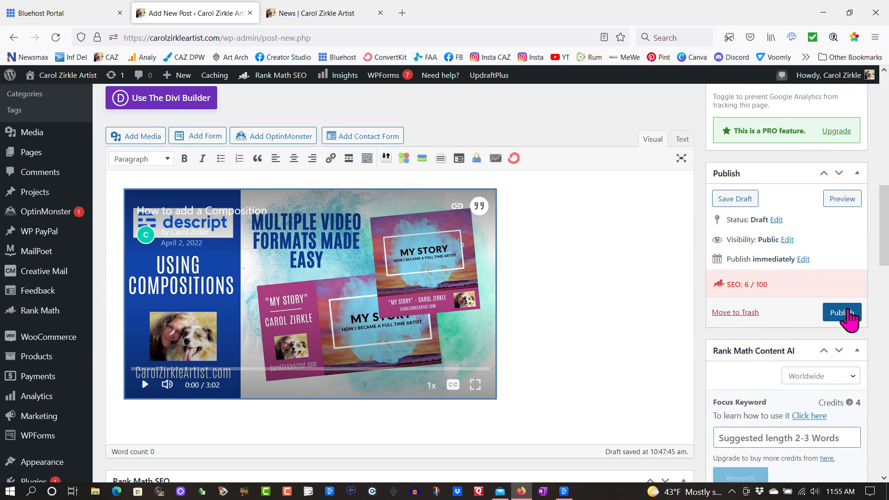
left_click(843, 313)
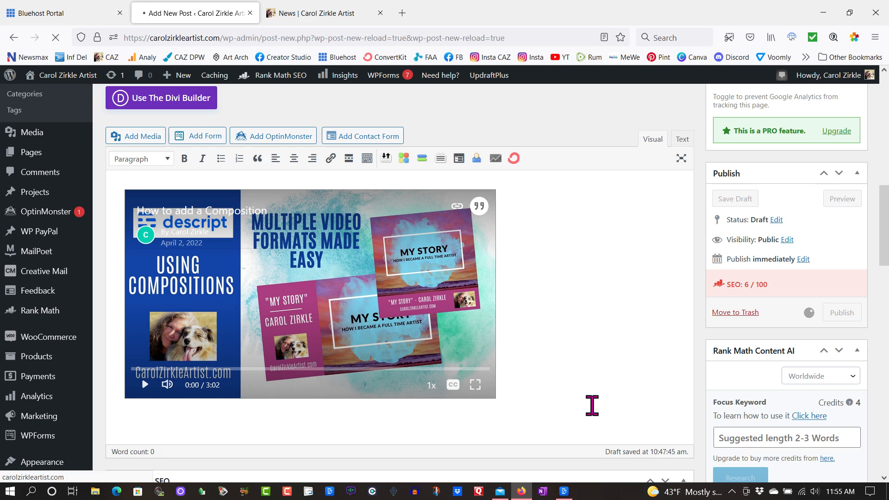
Switch to Descript, dismiss the page-published confirmation, and view the list of published Pages in Drive View
left_click(564, 491)
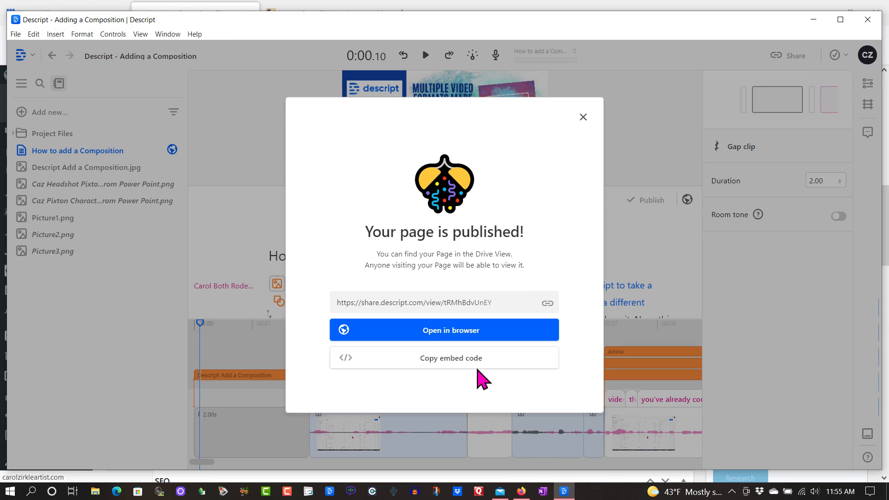
left_click(582, 118)
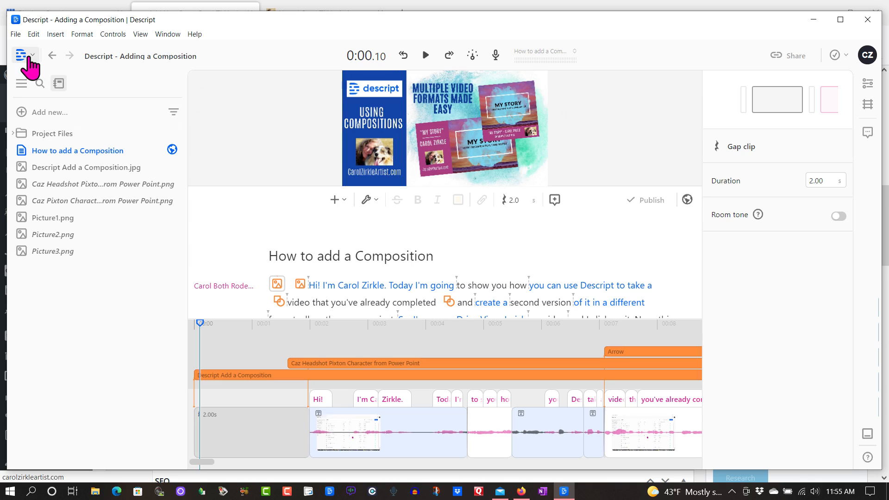
left_click(23, 55)
left_click(39, 74)
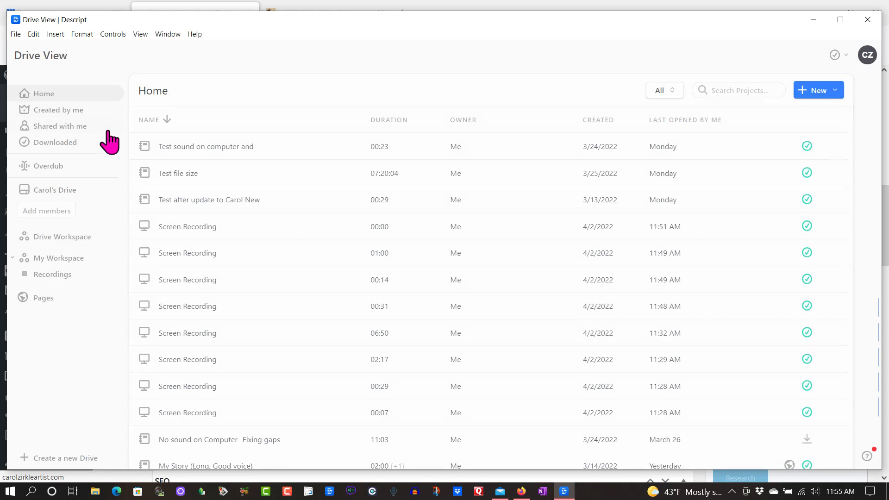
left_click(37, 298)
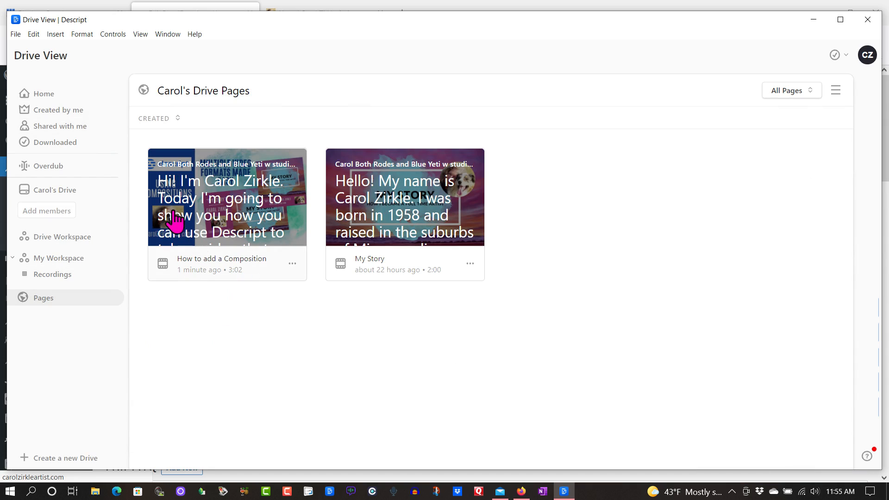
In the browser, reload the News page, examine the embedded player and transcript in the new Descript compositions post, and return to Descript
left_click(326, 6)
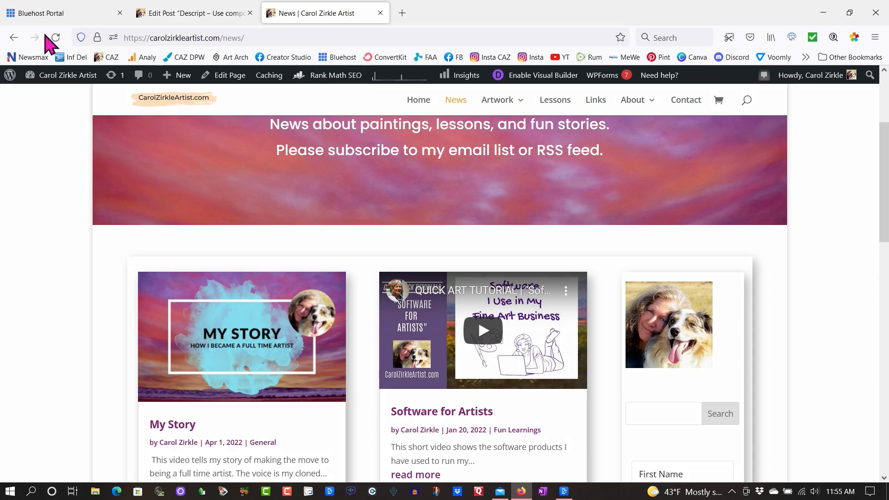
left_click(55, 37)
scroll(114, 338, "down", 3)
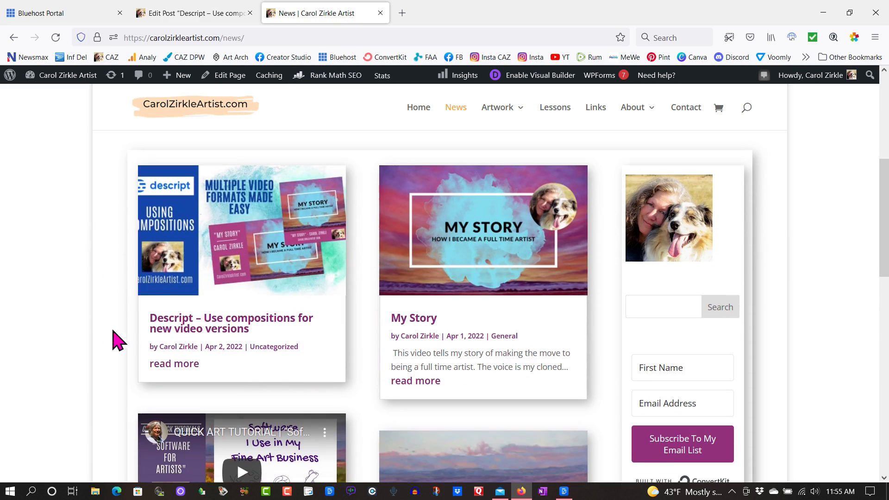
left_click(185, 326)
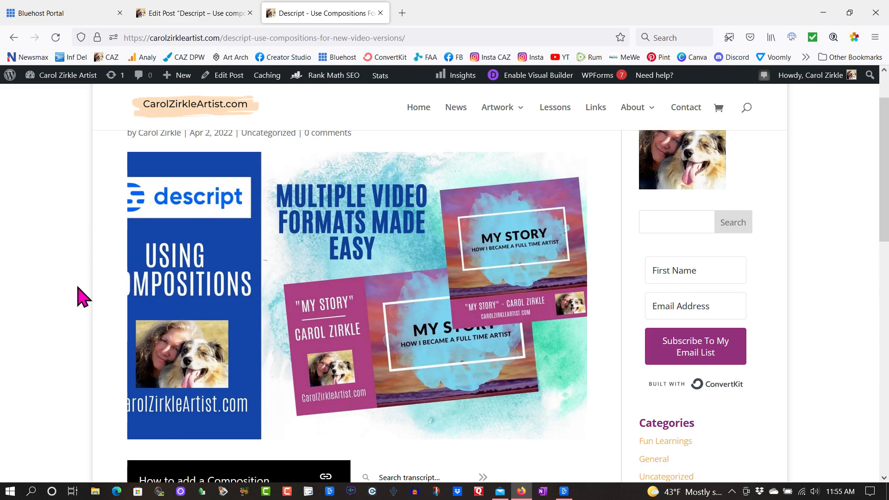
scroll(69, 292, "down", 7)
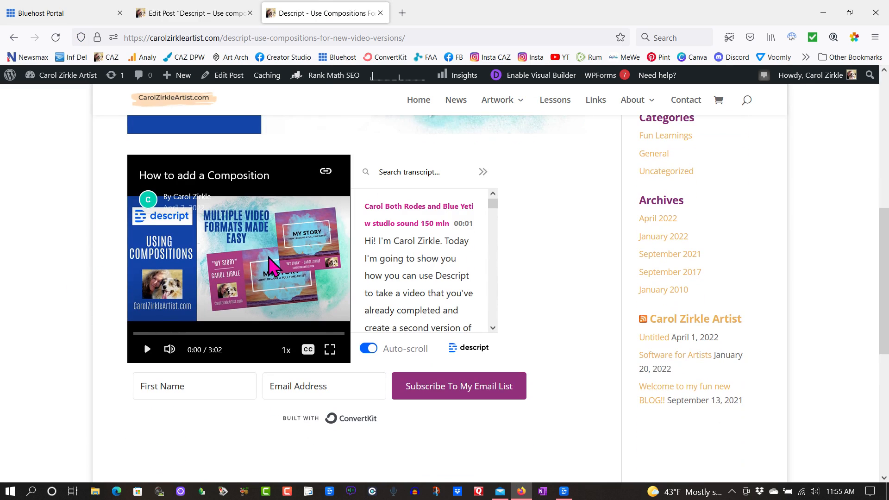
left_click(483, 171)
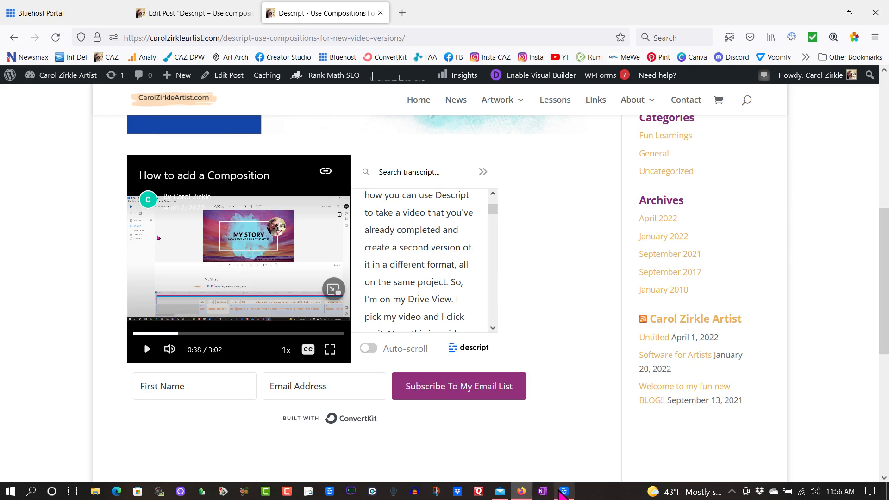
left_click(561, 491)
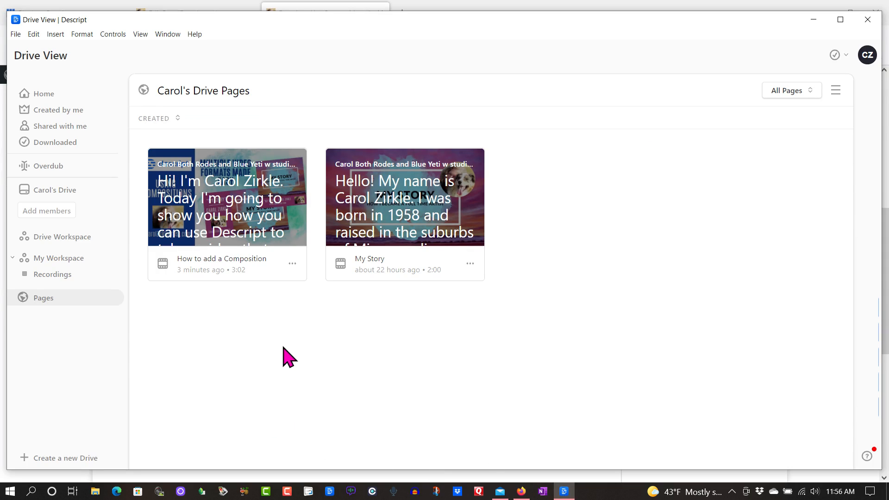